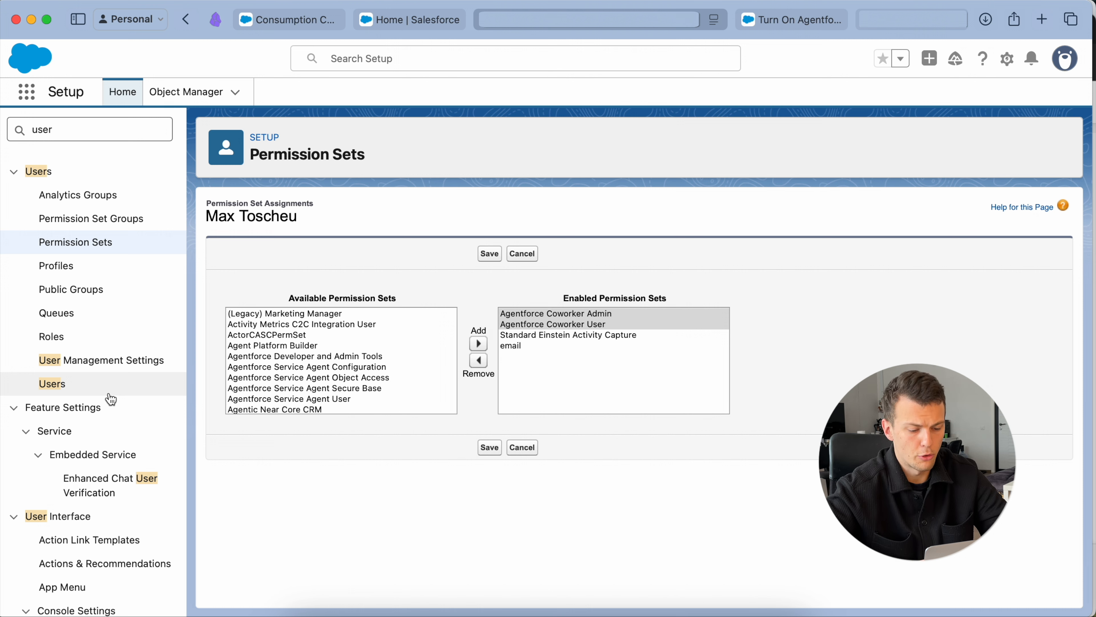
# Select Agentforce Coworker Admin and Agentforce Coworker User among the user's enabled permission sets and save the assignments.
pyautogui.click(563, 328)
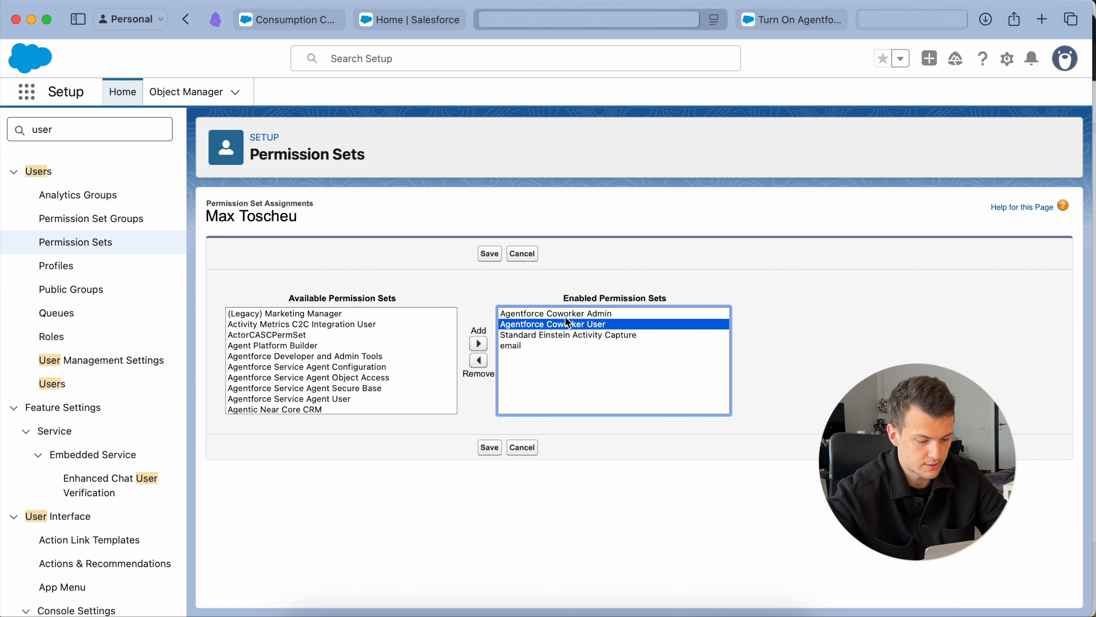
pyautogui.click(568, 318)
pyautogui.keyDown('shift'); pyautogui.click(574, 328); pyautogui.keyUp('shift')
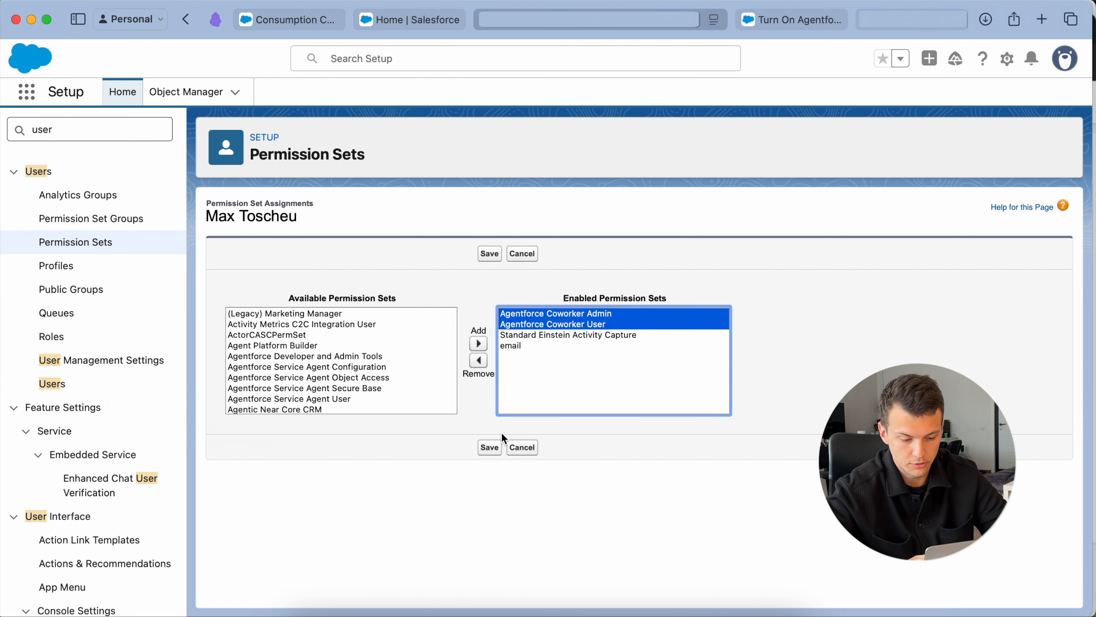
pyautogui.click(491, 452)
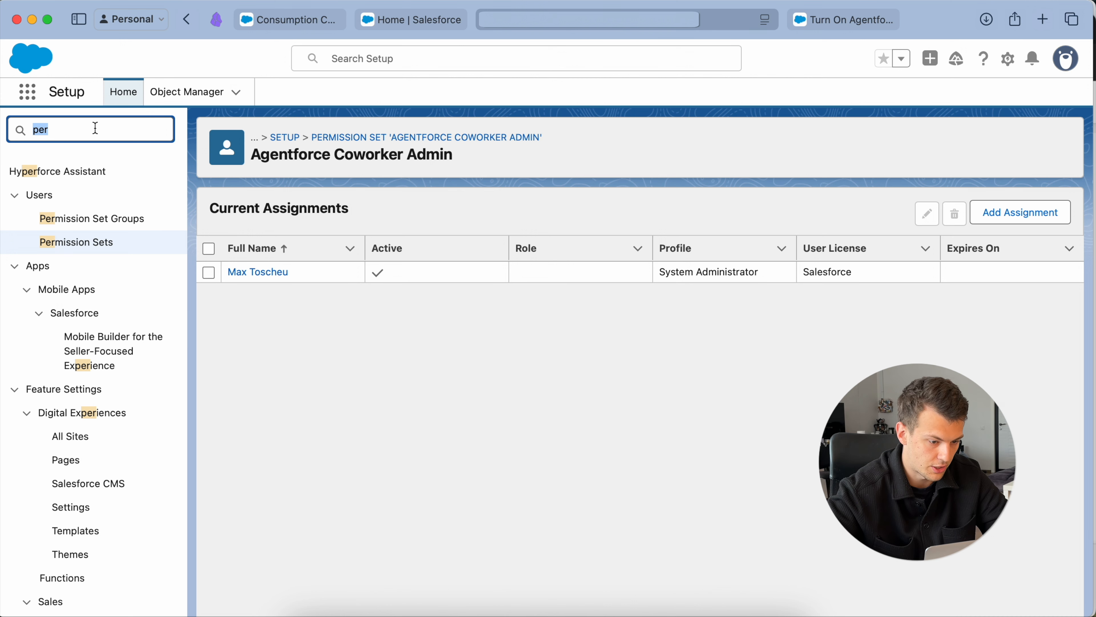
# Find "cowork" in Setup, open Get Started with Agentforce Coworker and start its guided setup.
pyautogui.write('orker')
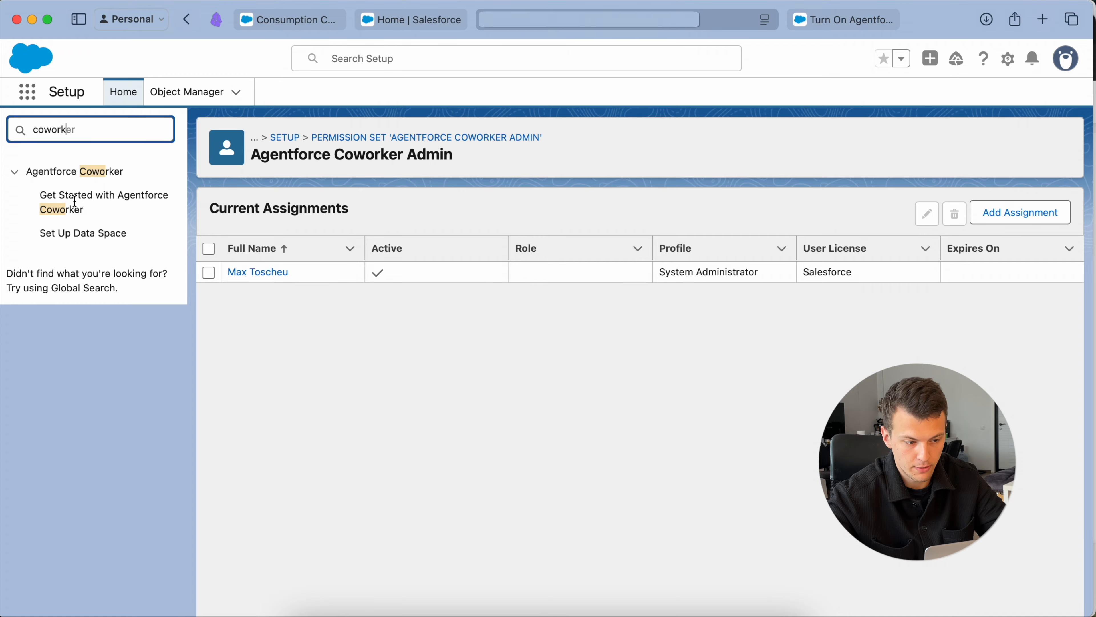
pyautogui.click(77, 205)
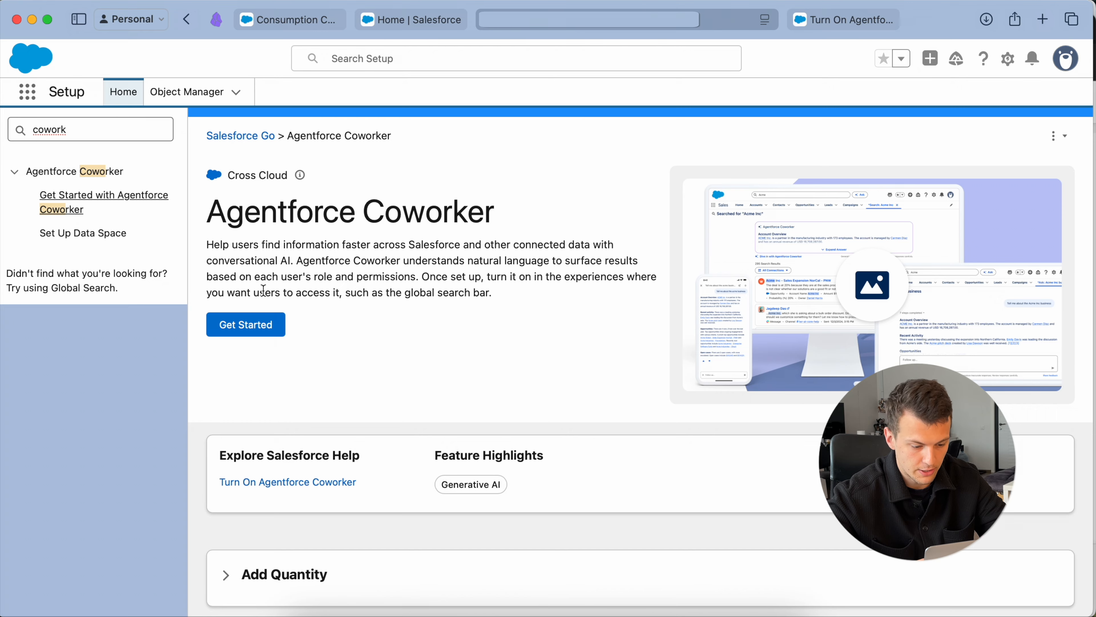
pyautogui.click(246, 325)
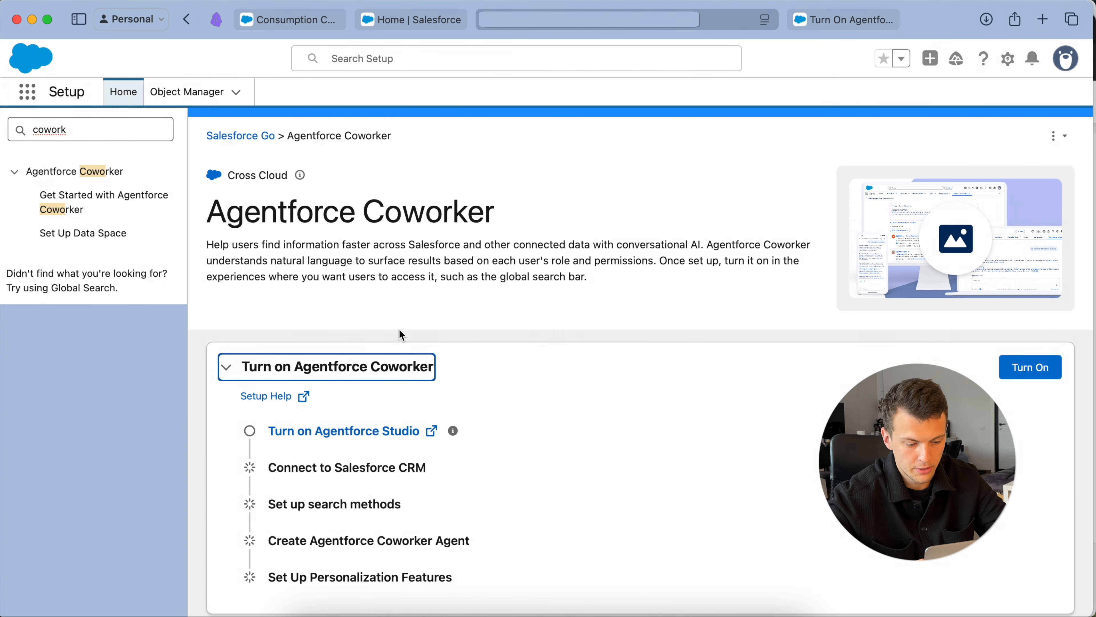
# Turn on Agentforce Coworker and accept the generative AI disclaimer.
pyautogui.scroll(-3, 482, 314)
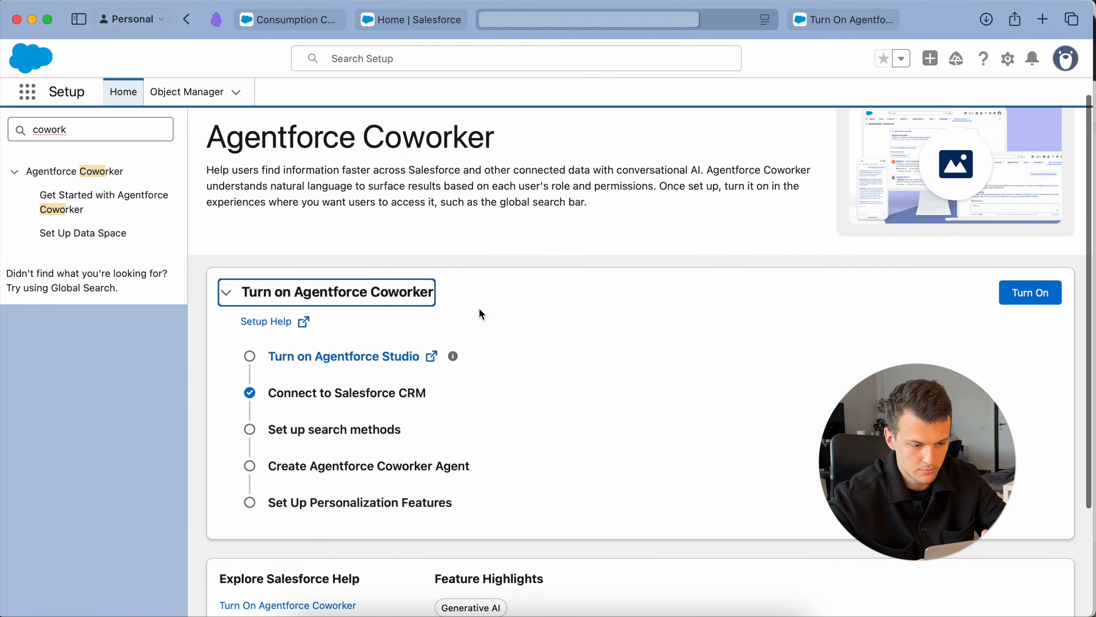
pyautogui.click(1026, 297)
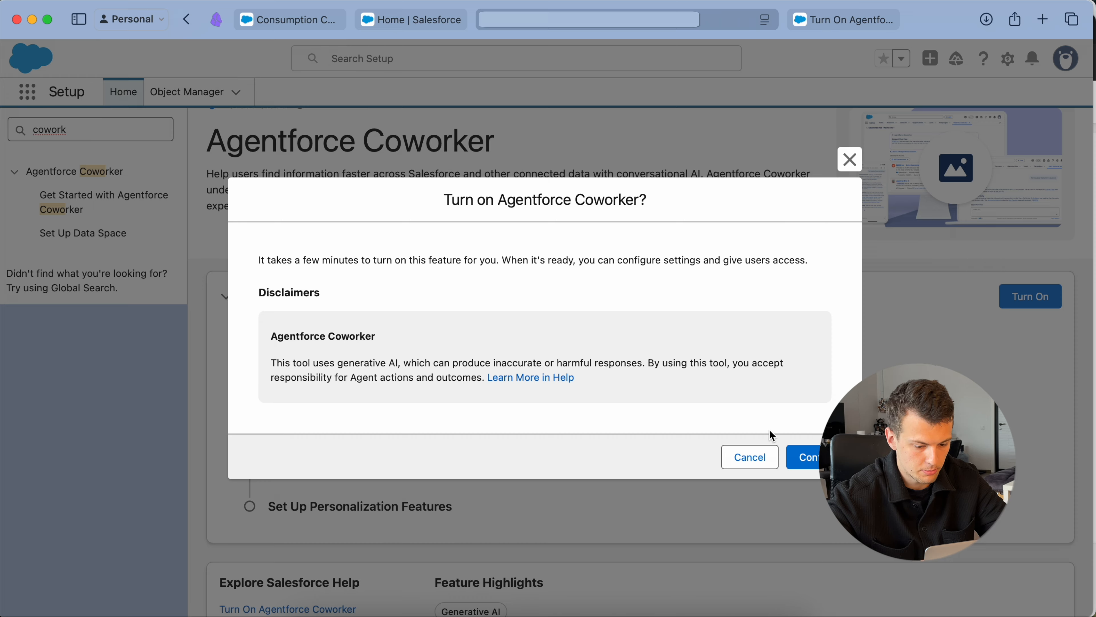
pyautogui.click(803, 459)
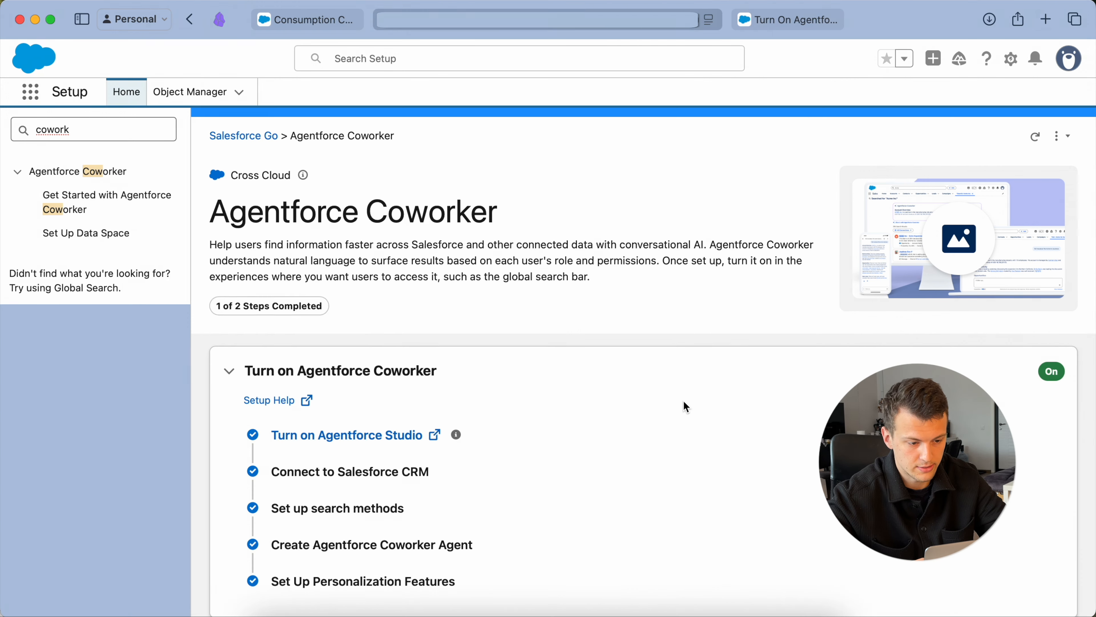
# Review the completed setup steps and the Manage Data section, including the source types offered for adding a data source.
pyautogui.scroll(-5, 685, 404)
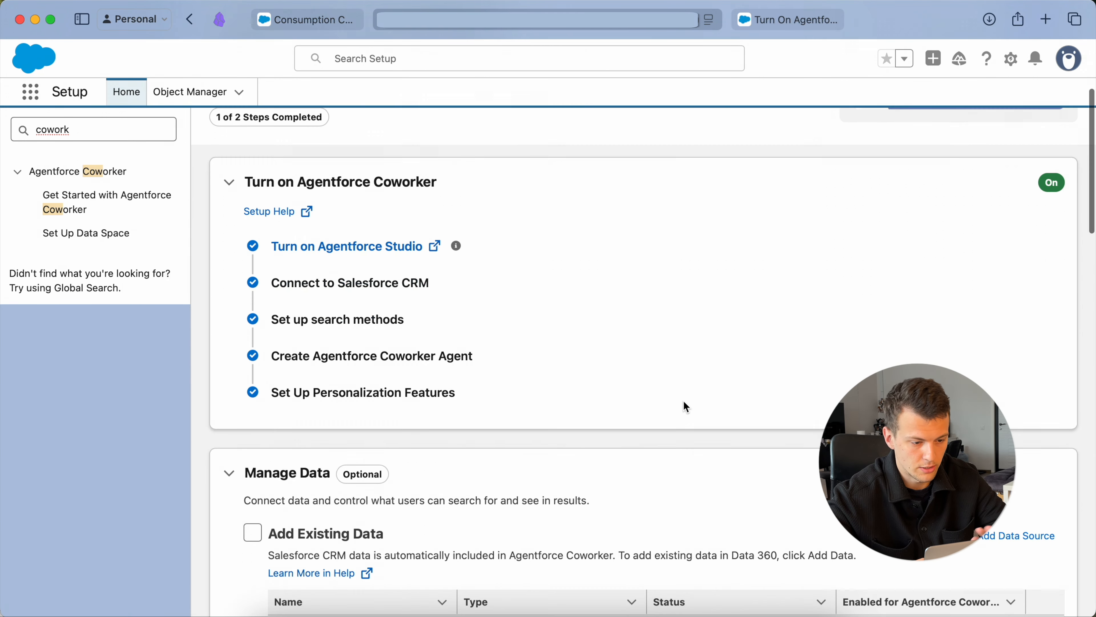
pyautogui.scroll(1, 685, 404)
pyautogui.scroll(-2, 685, 403)
pyautogui.scroll(-5, 687, 406)
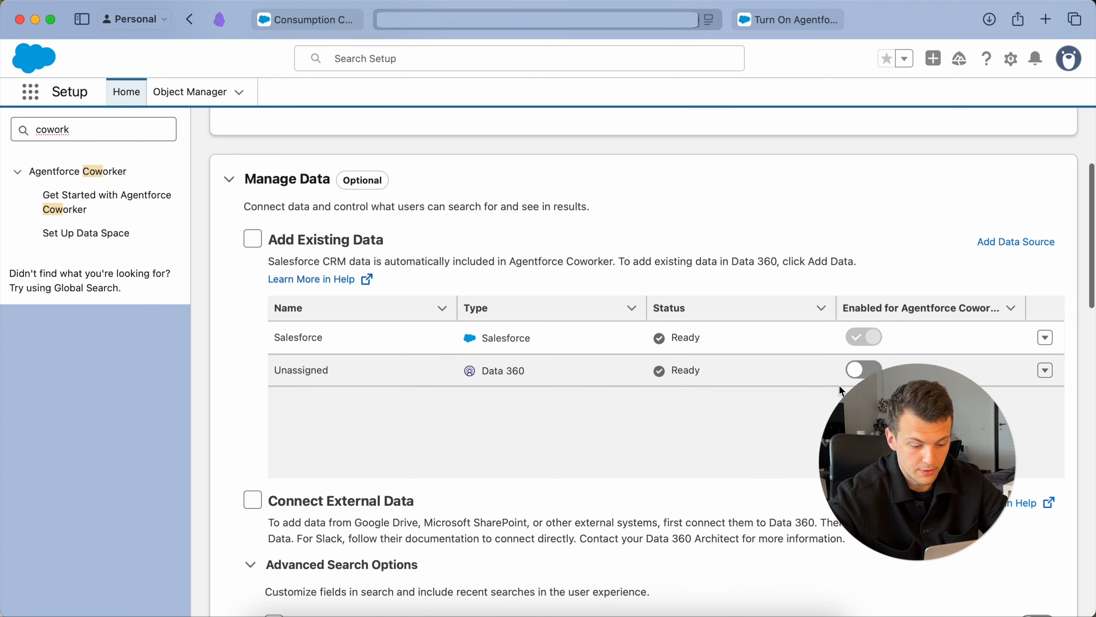
pyautogui.click(1029, 244)
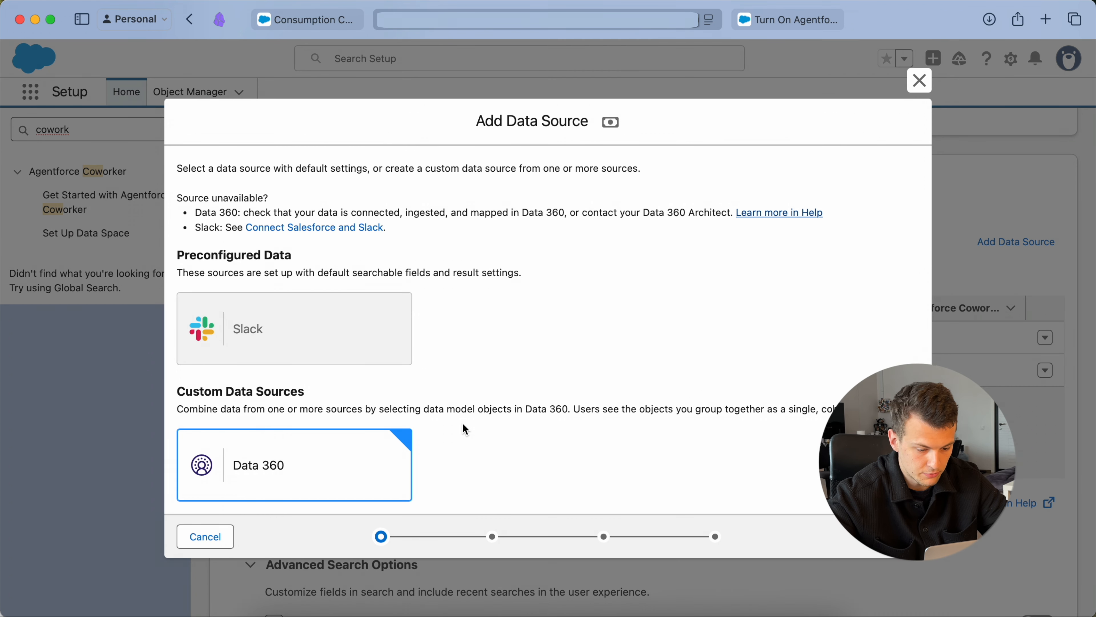
pyautogui.click(922, 93)
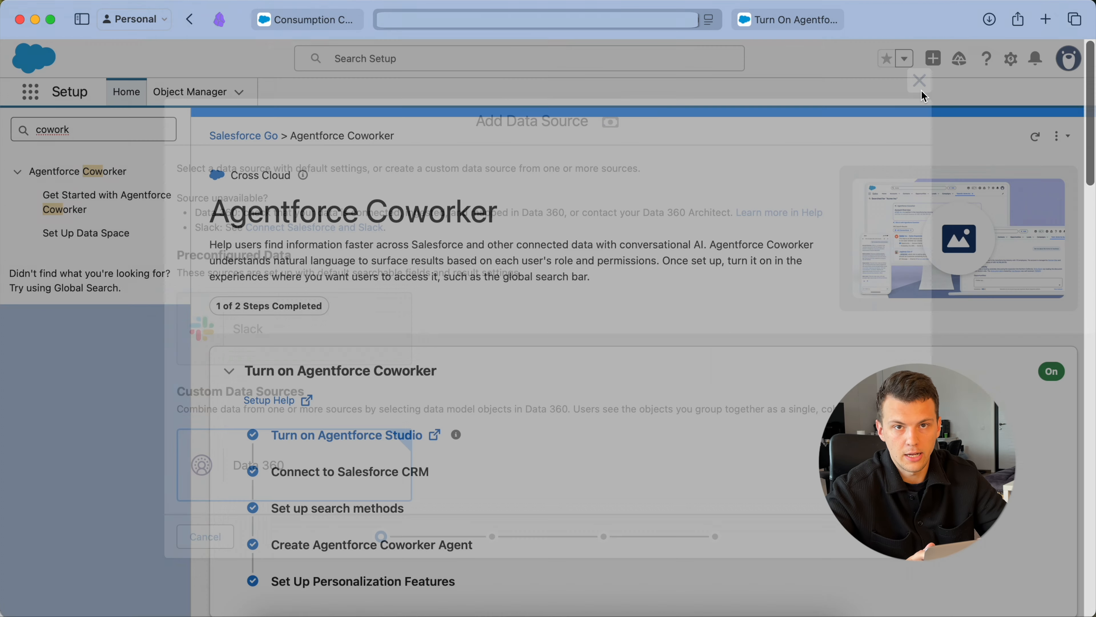
# Turn on the Global Search Bar (Beta) experience for Agentforce Coworker and accept the beta service terms.
pyautogui.scroll(-8, 575, 352)
pyautogui.scroll(-6, 561, 367)
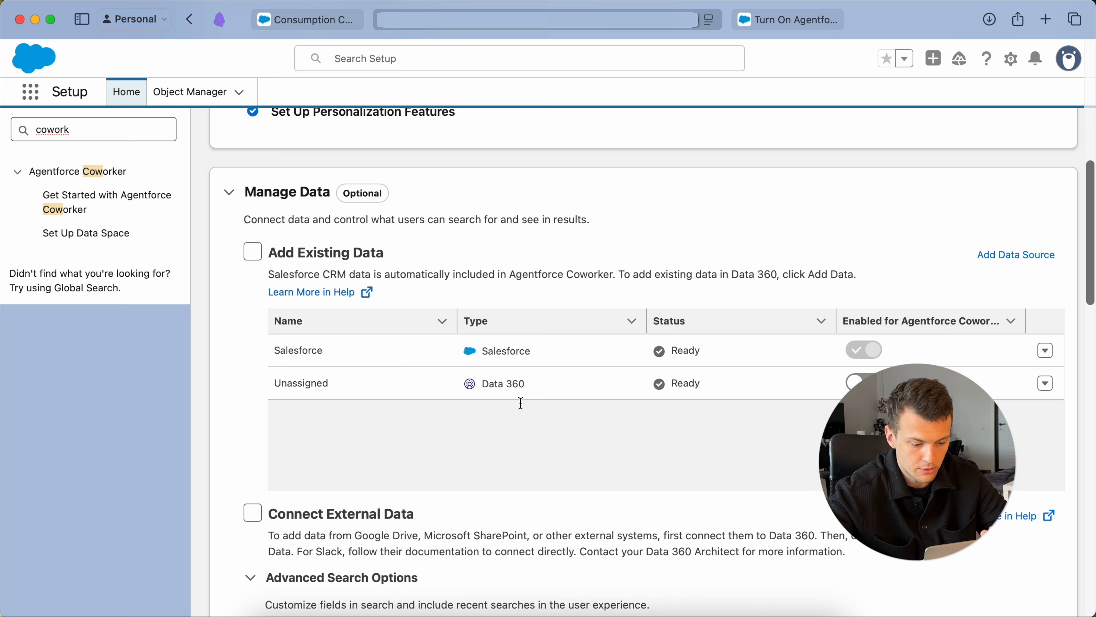
pyautogui.scroll(2, 267, 159)
pyautogui.scroll(-5, 270, 166)
pyautogui.scroll(-10, 269, 166)
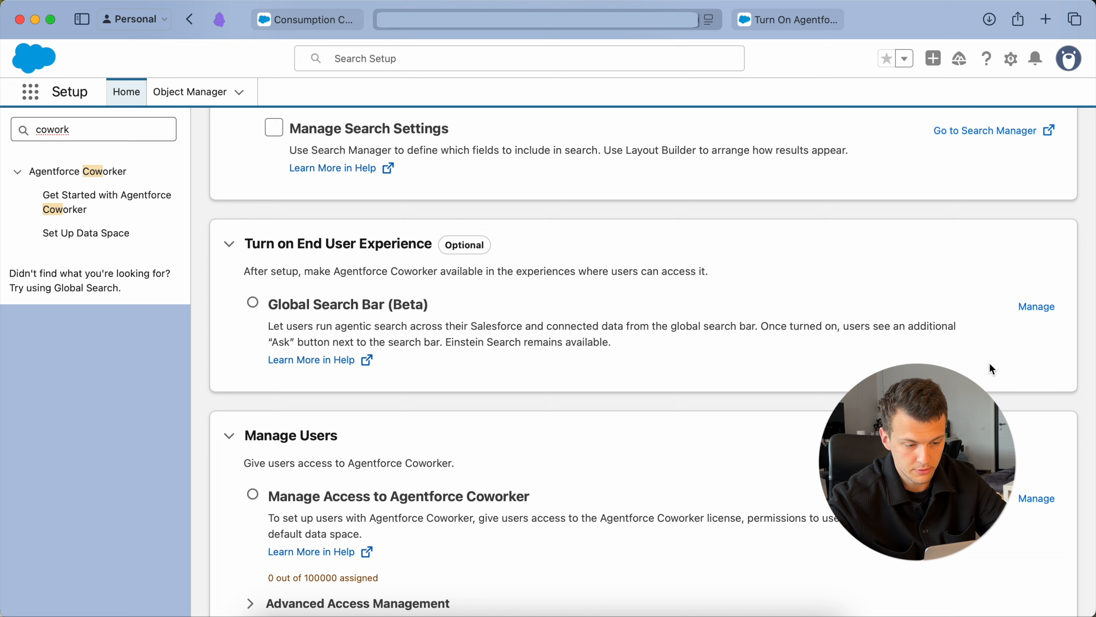
pyautogui.click(1035, 301)
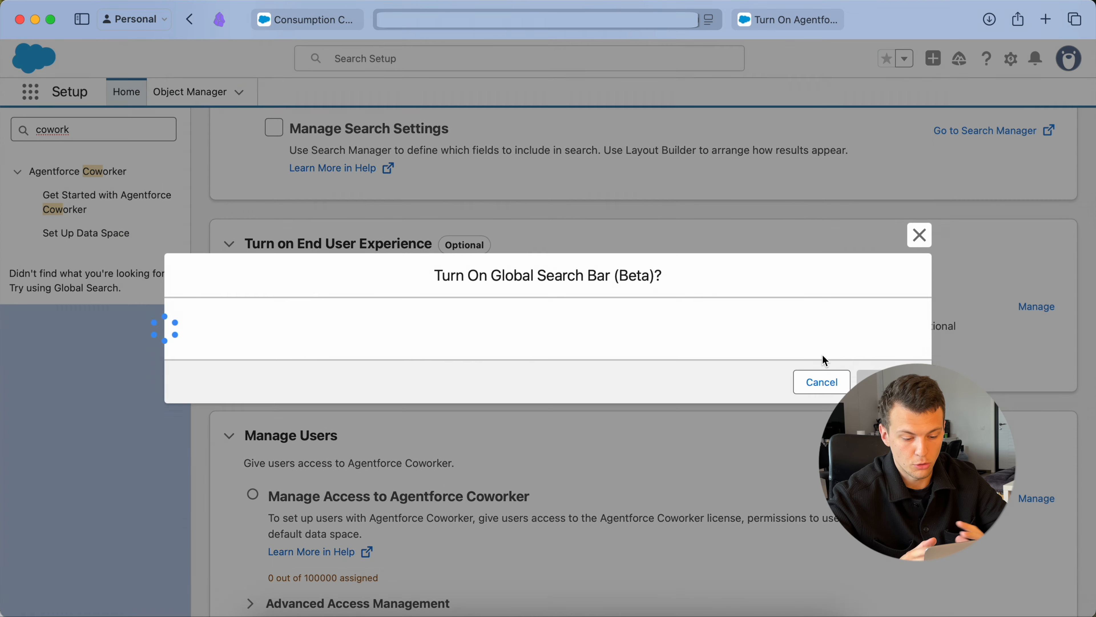
pyautogui.scroll(-10, 560, 413)
pyautogui.scroll(-5, 560, 413)
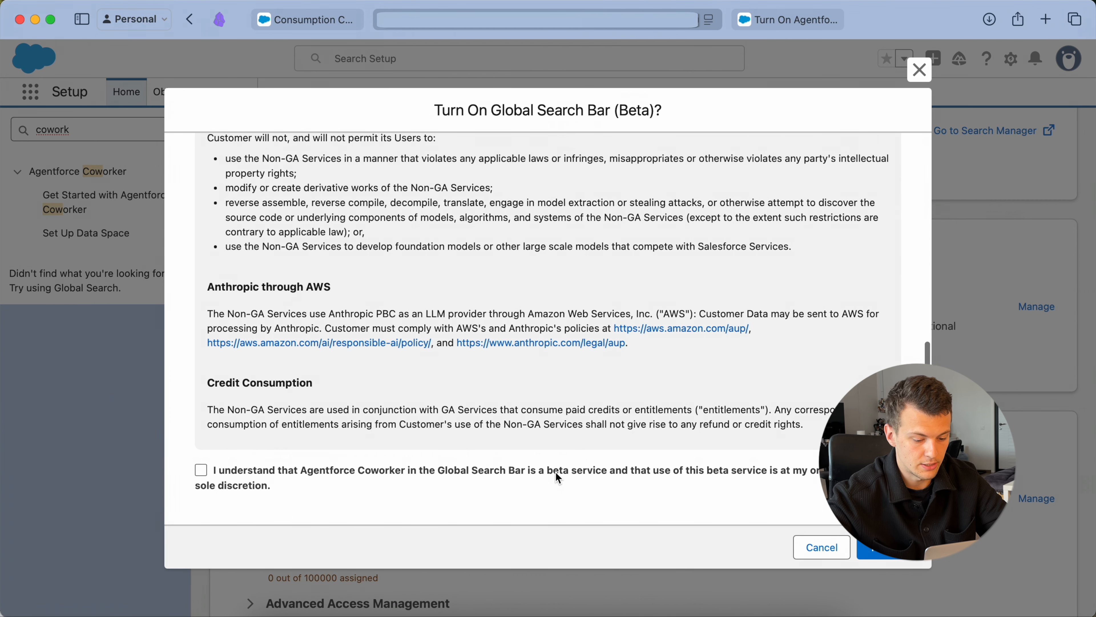
pyautogui.click(587, 472)
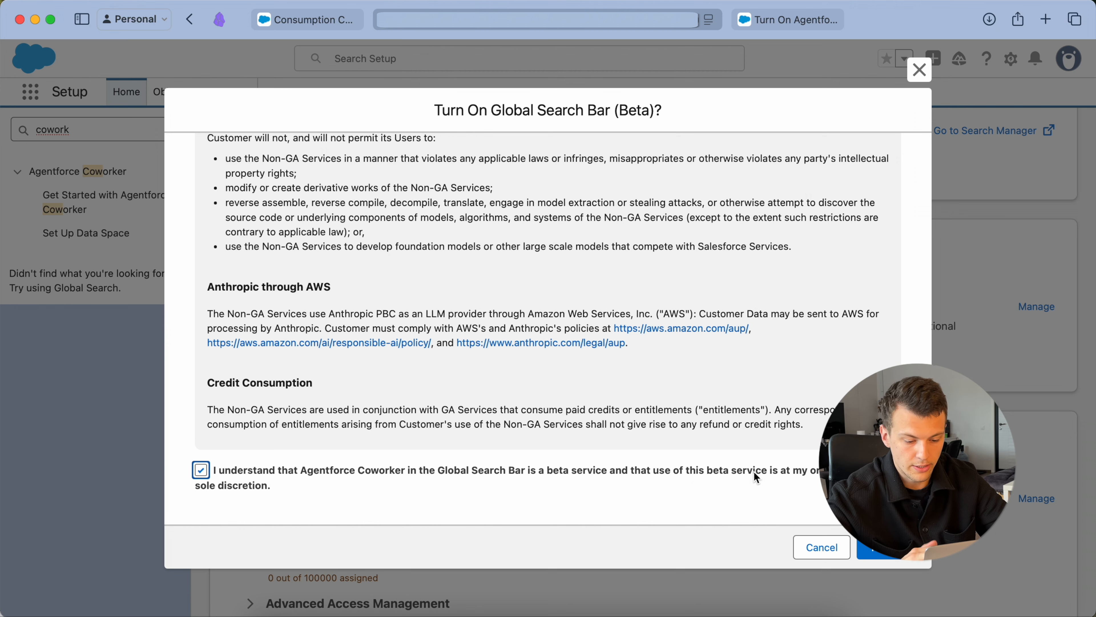
pyautogui.click(890, 556)
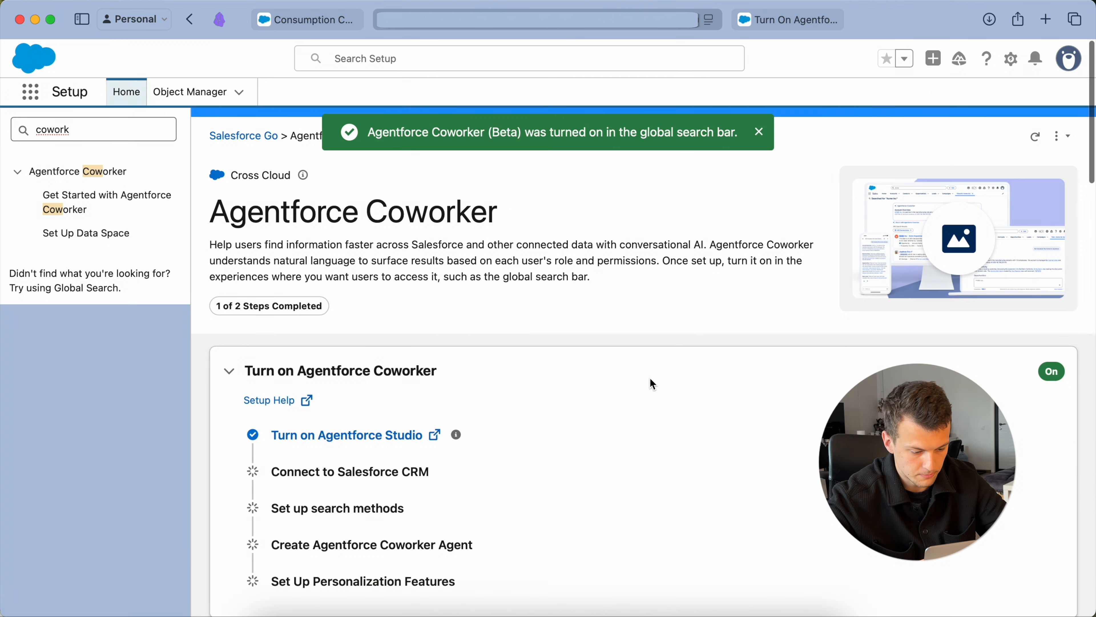
# Review the Manage Users and Monitor Licenses sections of the Agentforce Coworker setup page.
pyautogui.scroll(-10, 578, 477)
pyautogui.scroll(-2, 578, 480)
pyautogui.scroll(-3, 576, 475)
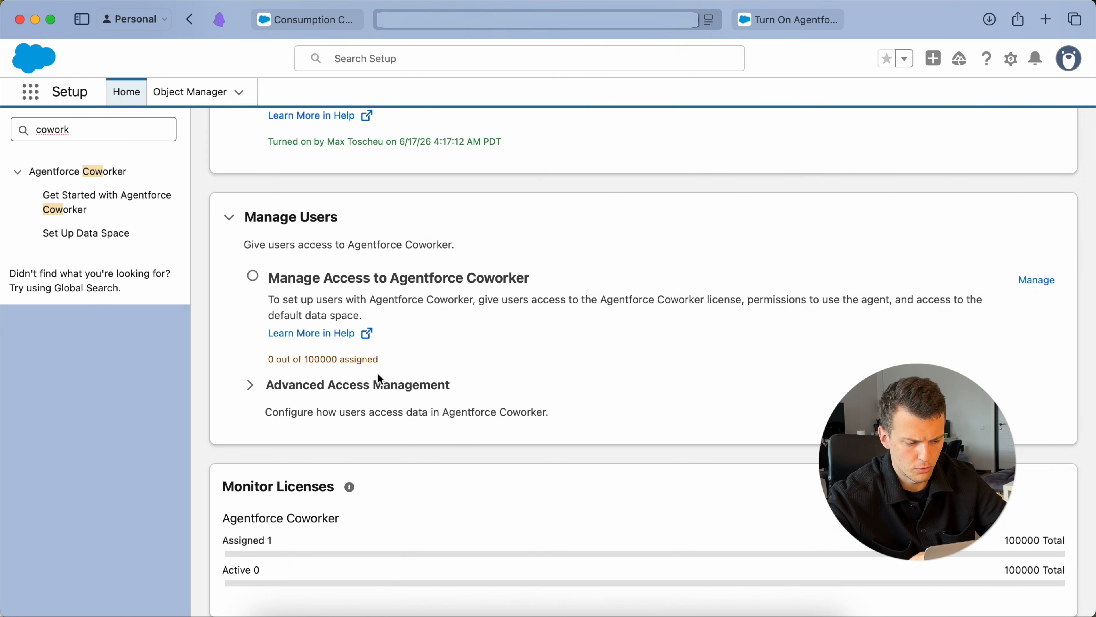
pyautogui.click(250, 215)
pyautogui.scroll(-4, 465, 341)
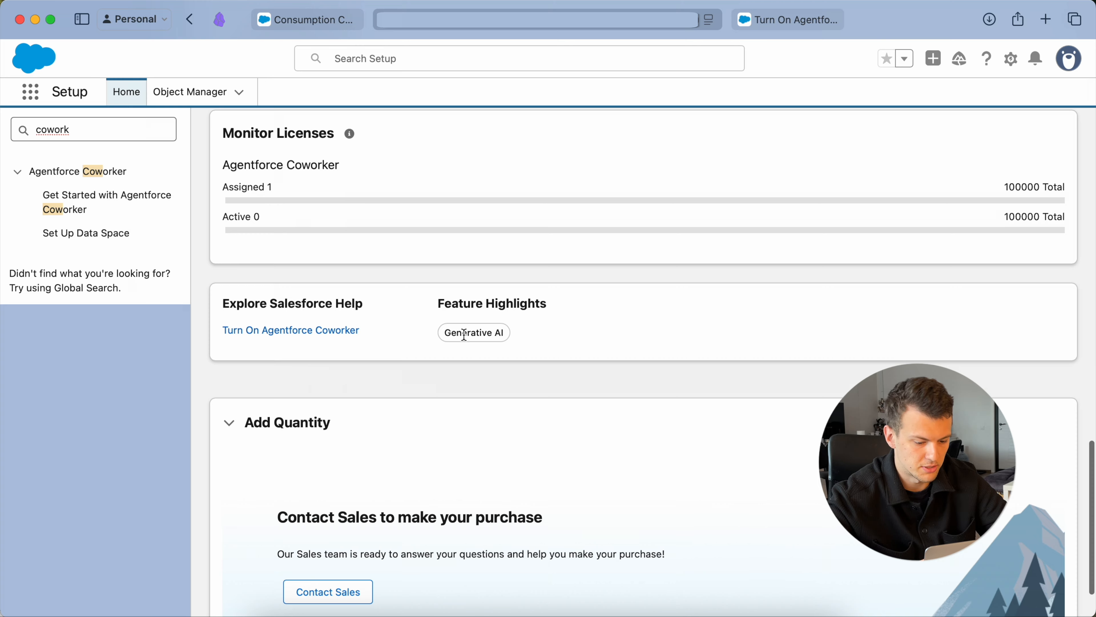
pyautogui.scroll(-2, 480, 414)
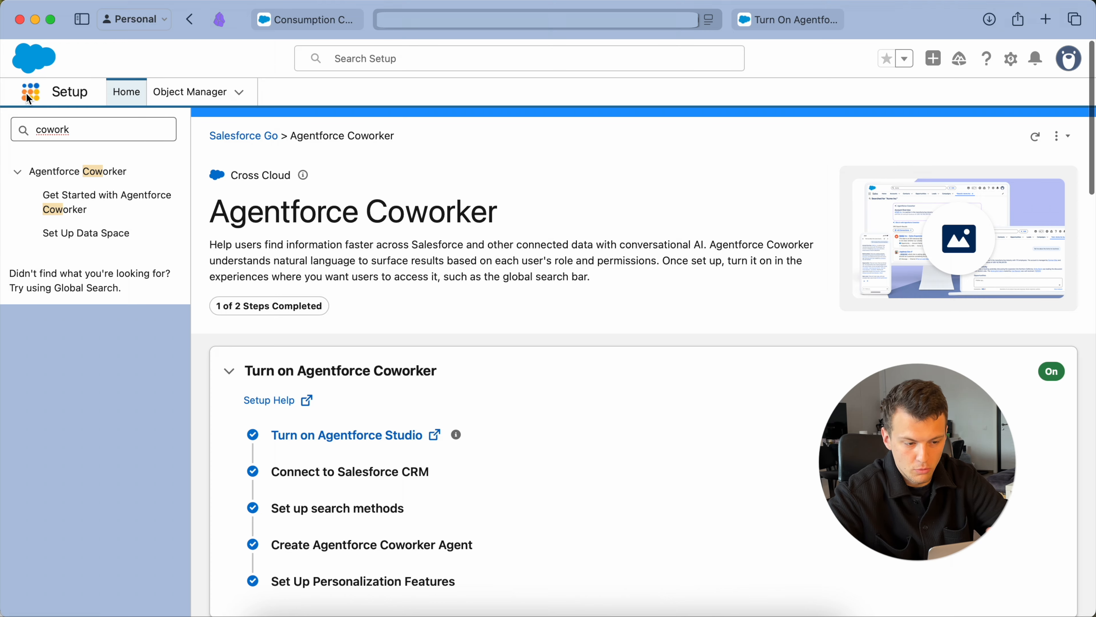
# Switch to the Sales app and open the Ask page of Agentforce Coworker.
pyautogui.click(28, 99)
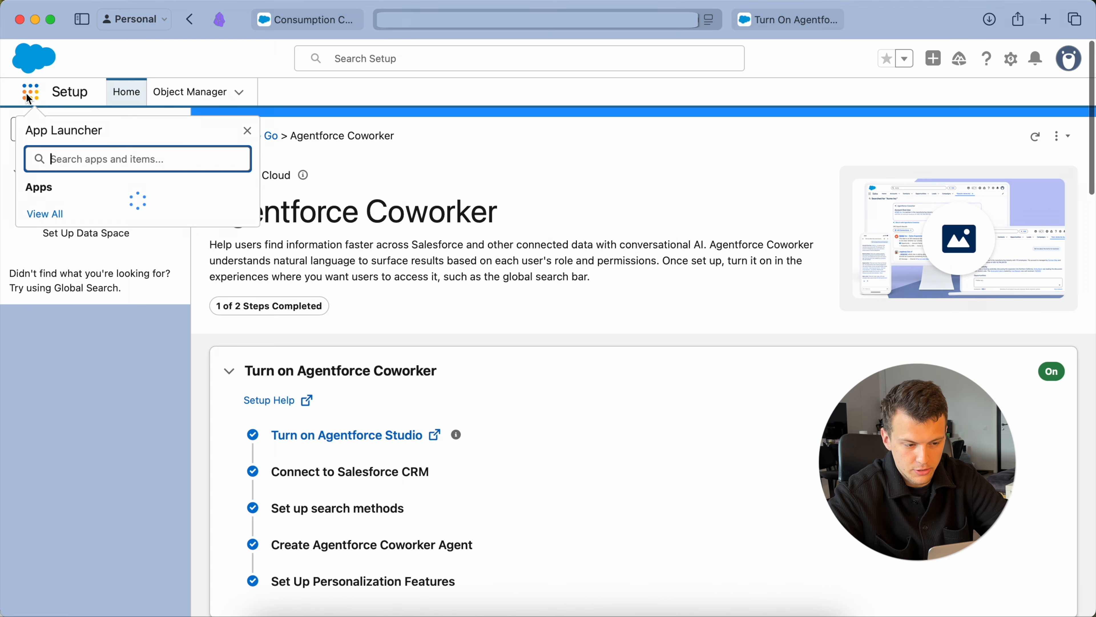
pyautogui.click(72, 235)
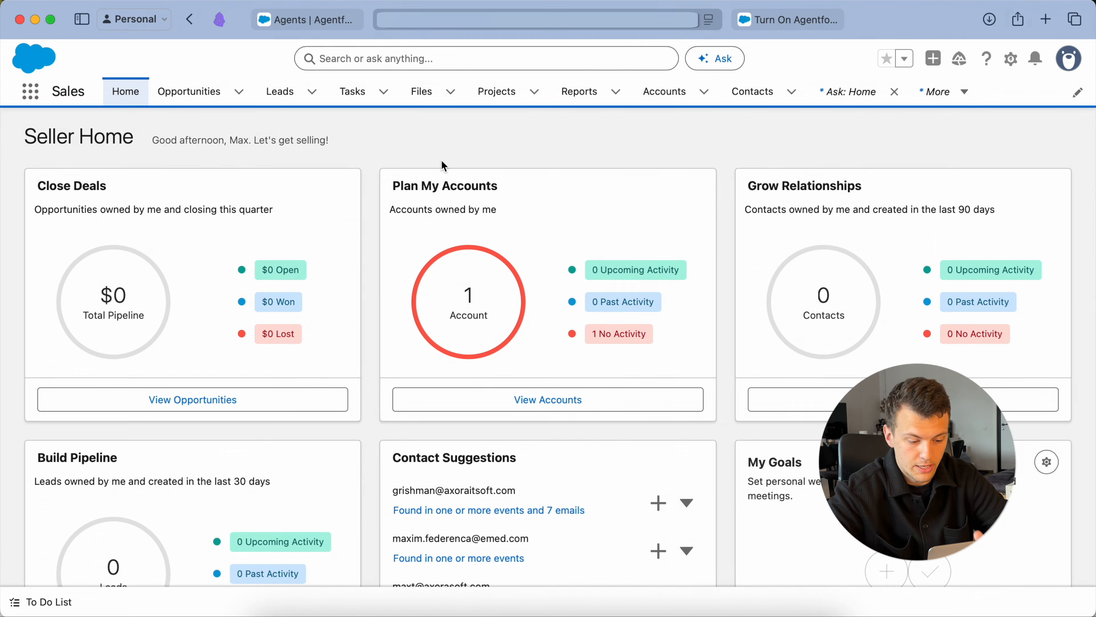
pyautogui.click(717, 58)
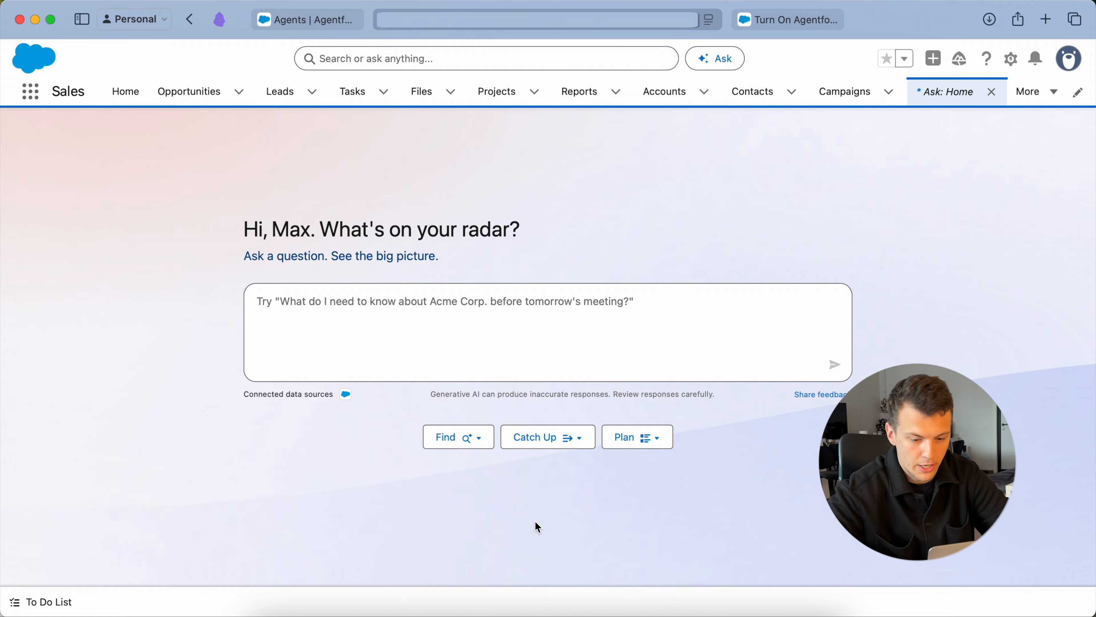
# Look through the Find, Catch Up and Plan prompt suggestions, run "Plan my work for today" and read through the answer.
pyautogui.click(482, 438)
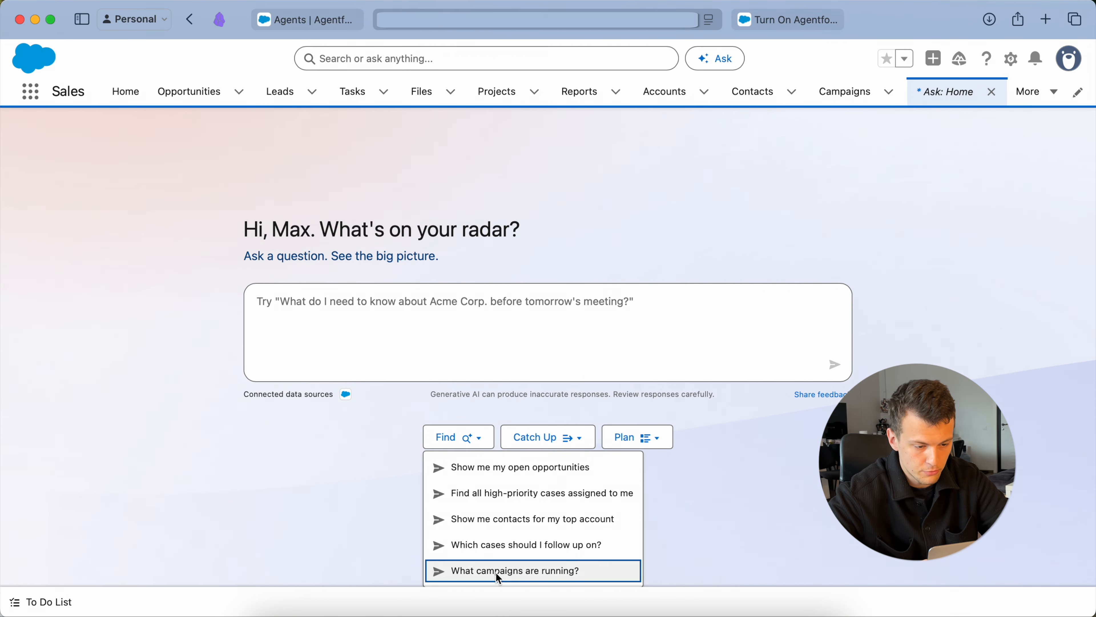
pyautogui.click(554, 437)
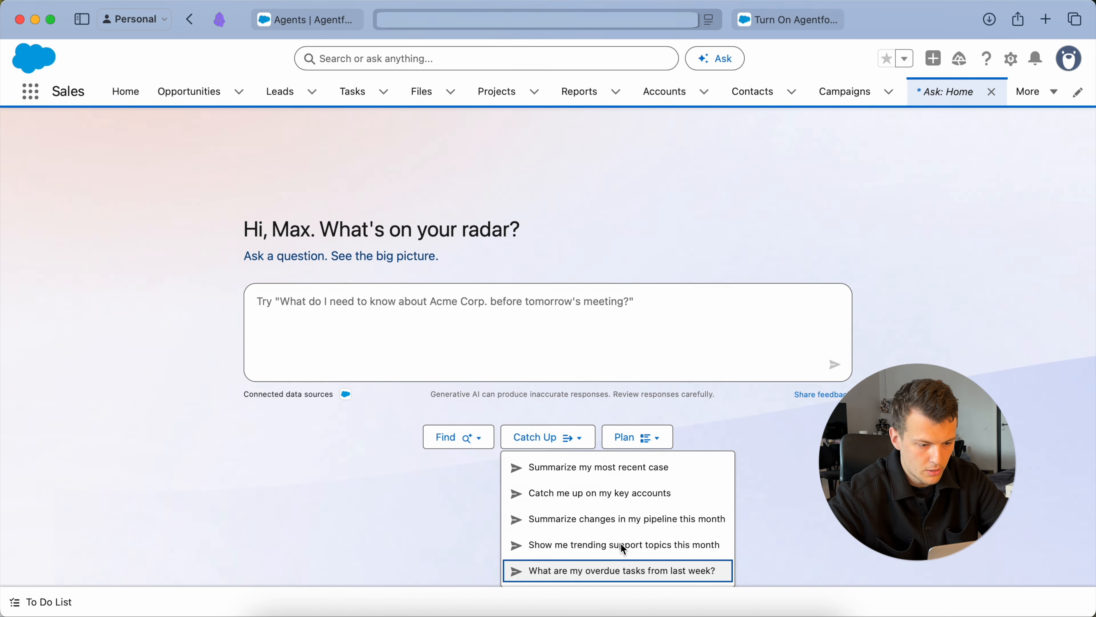
pyautogui.click(653, 437)
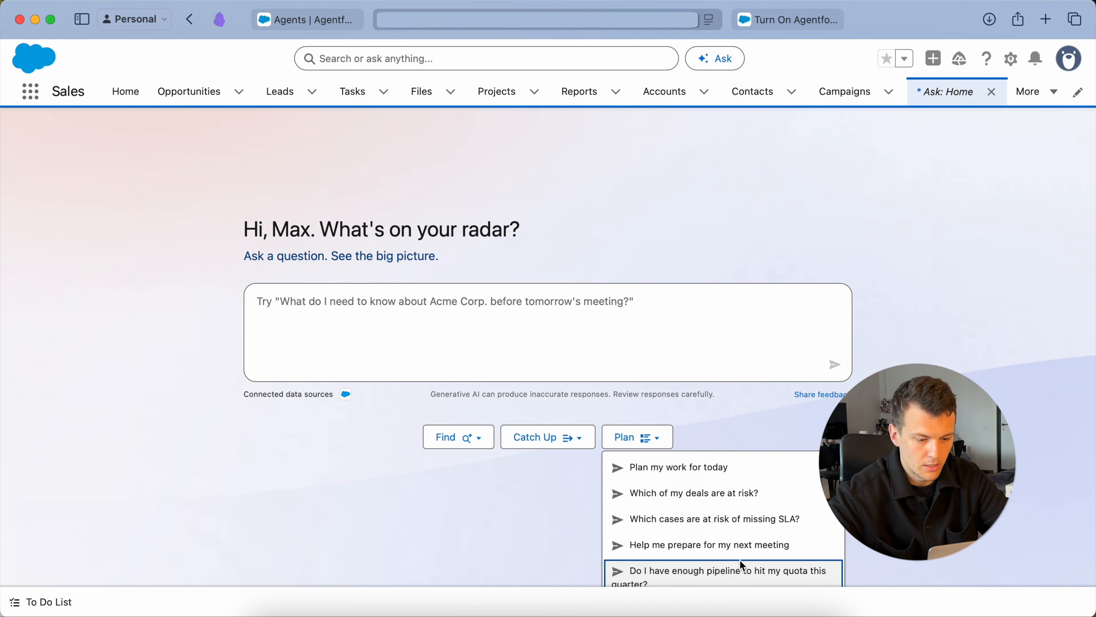
pyautogui.click(709, 469)
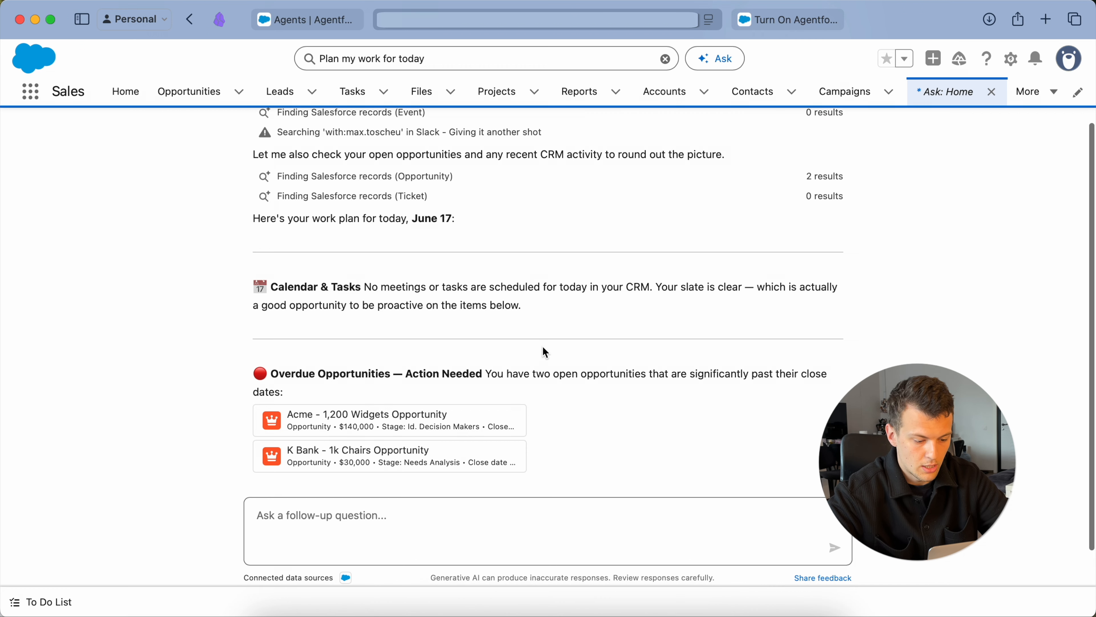
pyautogui.scroll(3, 495, 341)
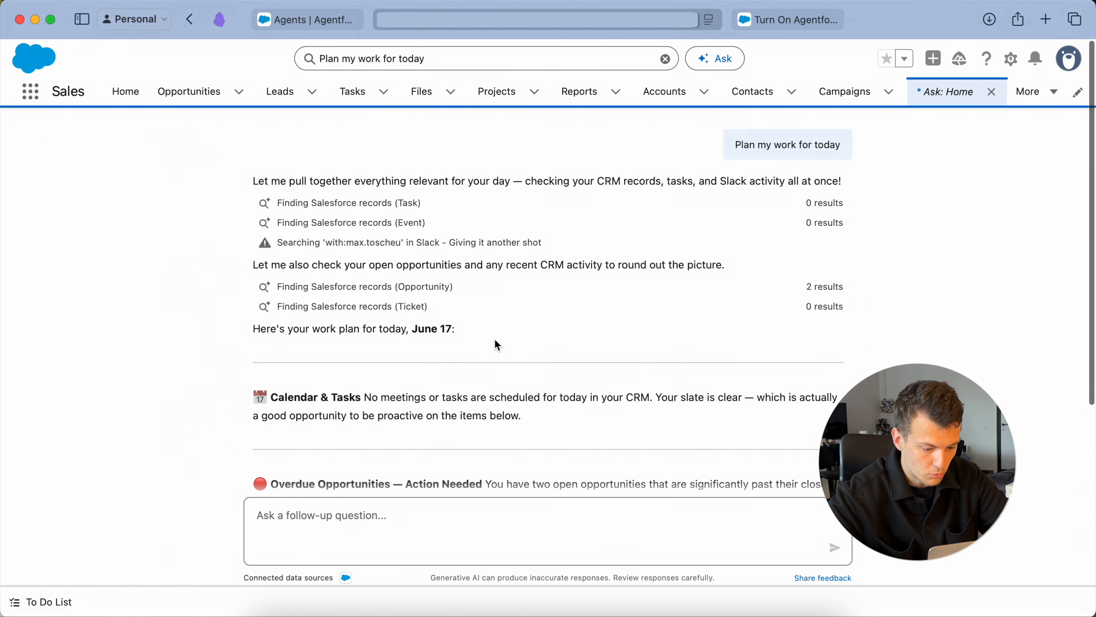
pyautogui.scroll(-5, 495, 341)
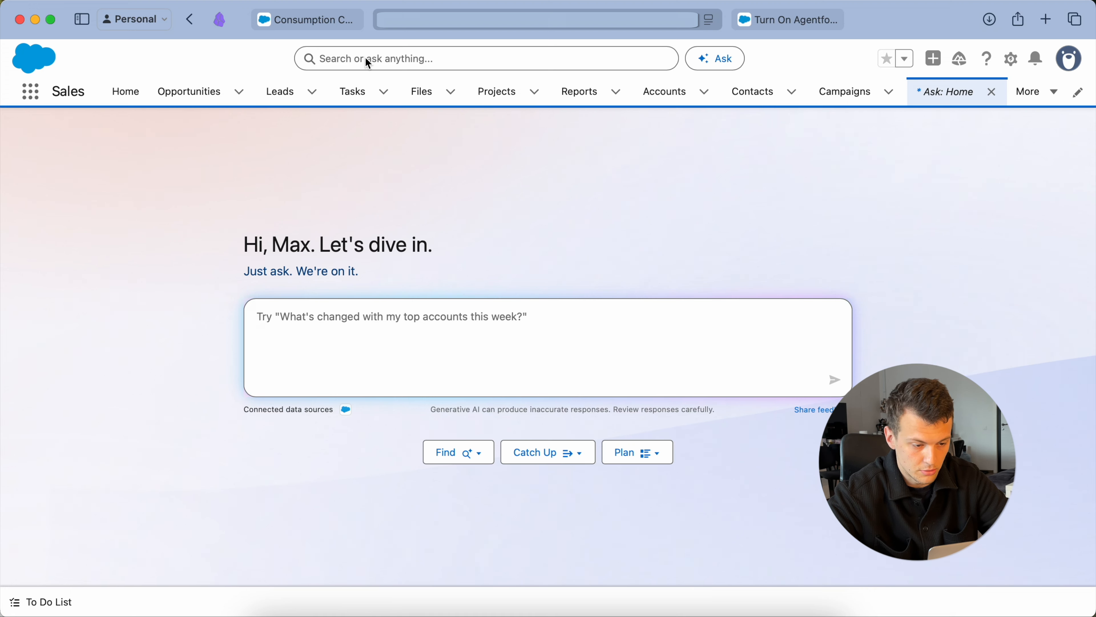
# Look up "acme" in the global search suggestions, then clear the search.
pyautogui.click(365, 57)
pyautogui.write('acme')
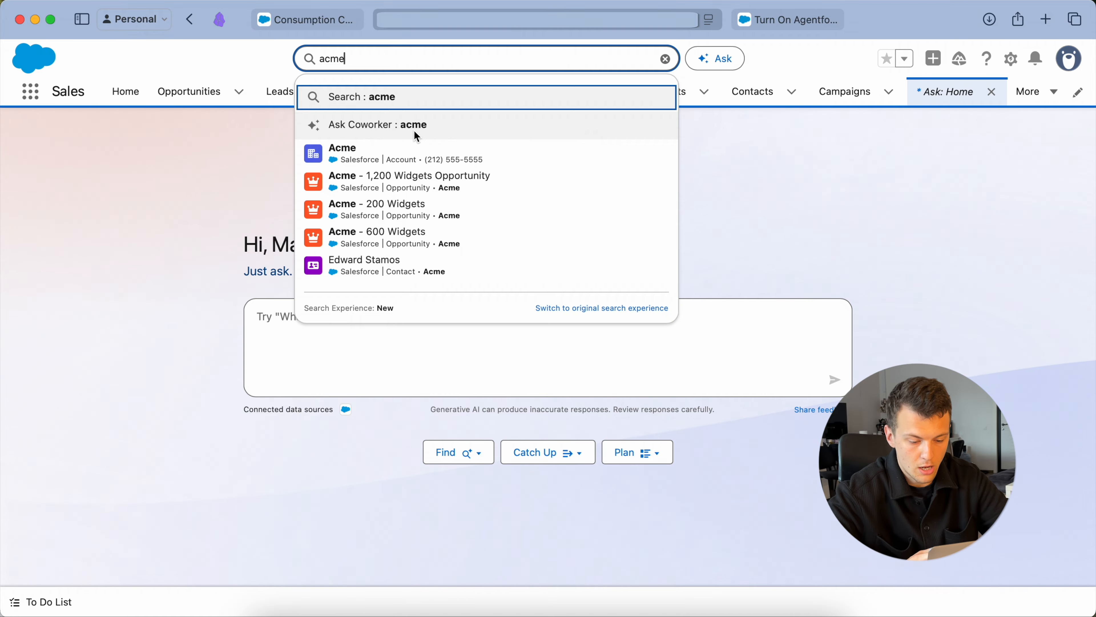
pyautogui.press('Escape')
pyautogui.click(665, 59)
# Ask Coworker to "Summarize the Acme account".
pyautogui.click(580, 341)
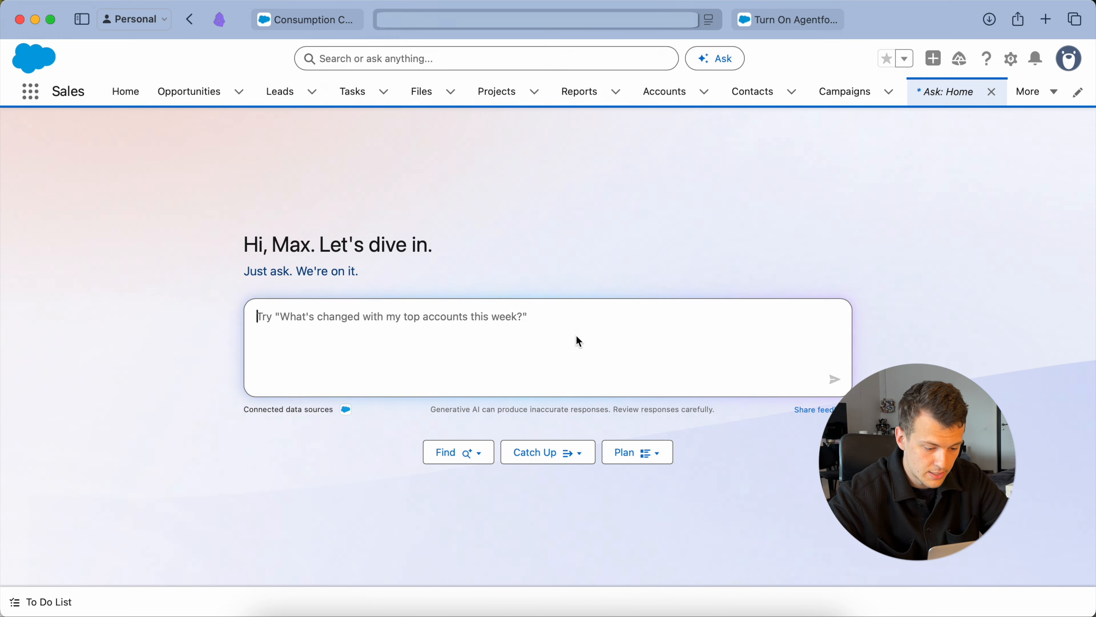
pyautogui.write('Summarize the Acme account')
pyautogui.click(835, 380)
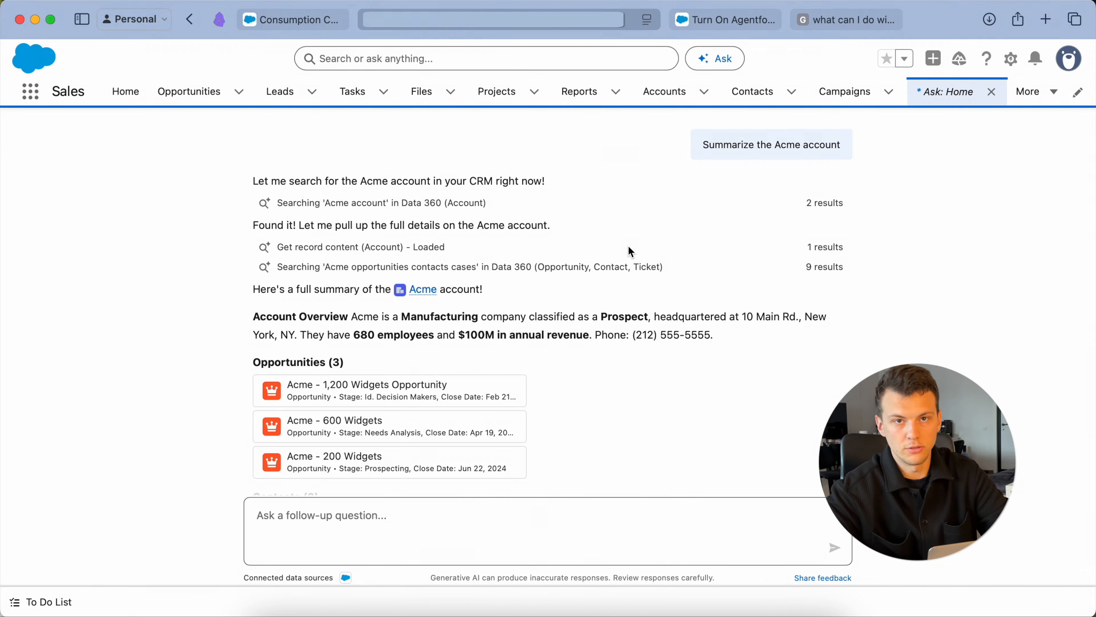
# Review the Acme account summary and send the follow-up question "What opportunities should I focus on this week?".
pyautogui.scroll(10, 628, 246)
pyautogui.click(437, 393)
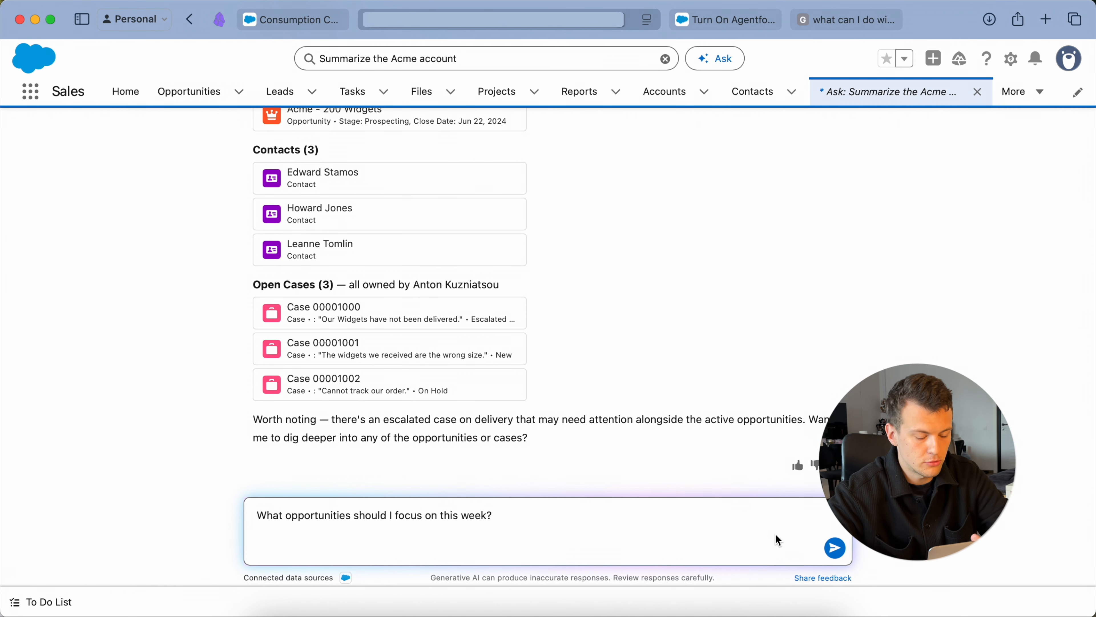
pyautogui.click(835, 547)
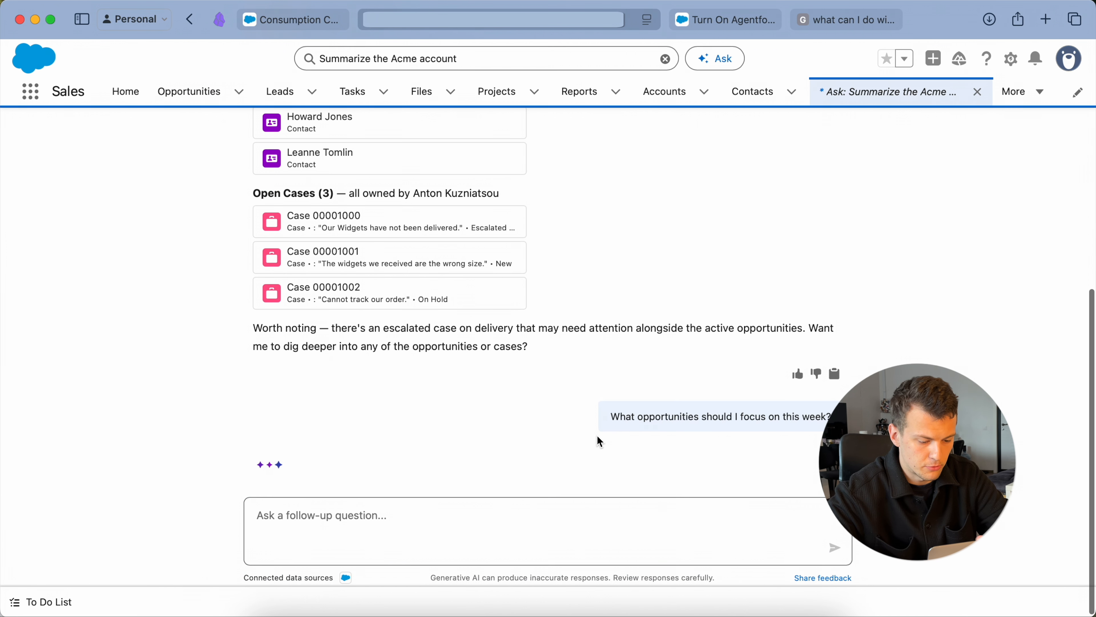